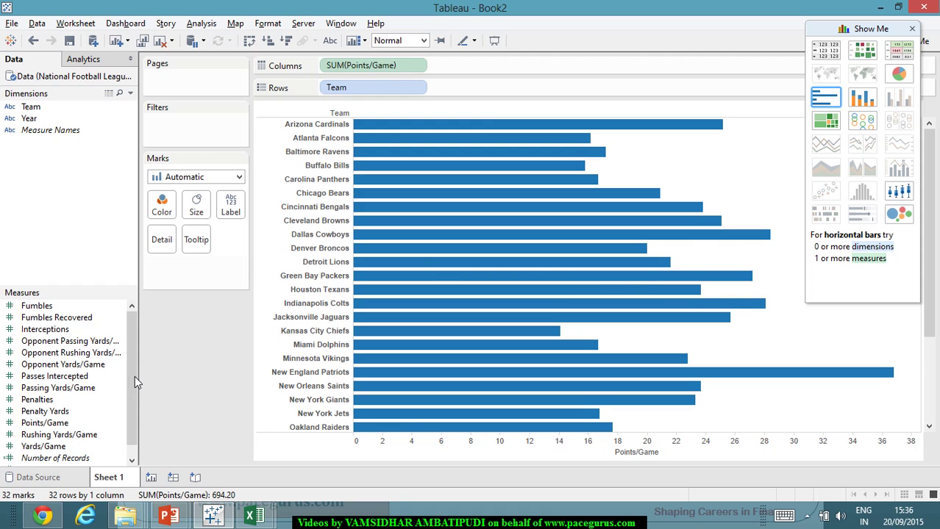
- Replace SUM(Points/Game) on Columns with Passing Yards/Game, charting it for each team
click(124, 353)
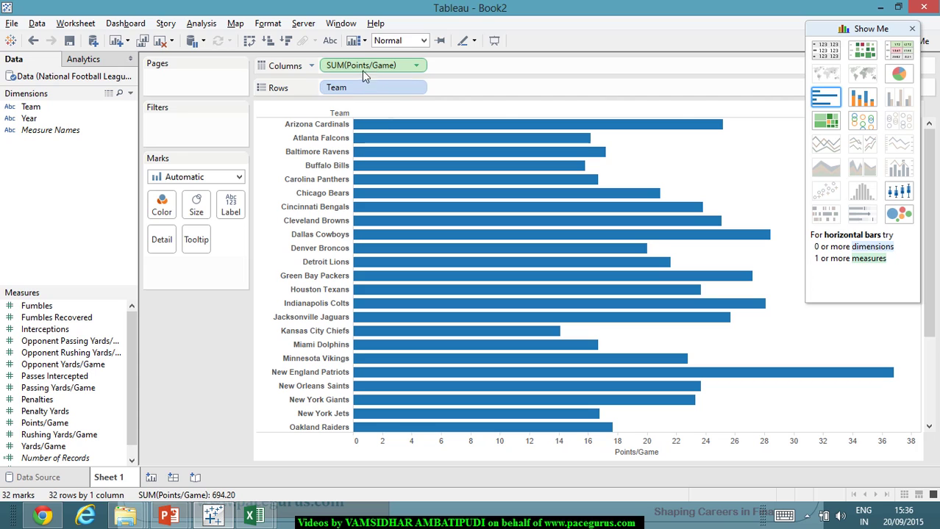
drag(362, 65, 136, 297)
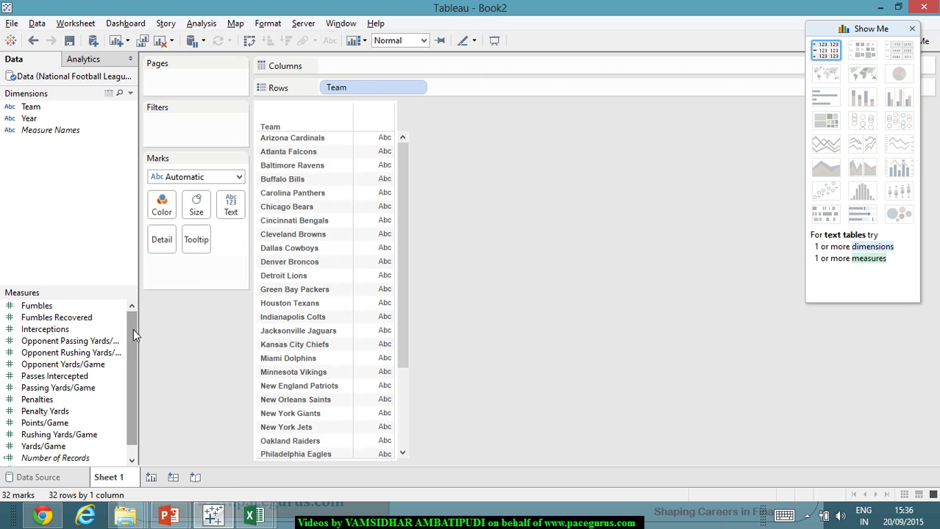
scroll(135, 330, down, 1)
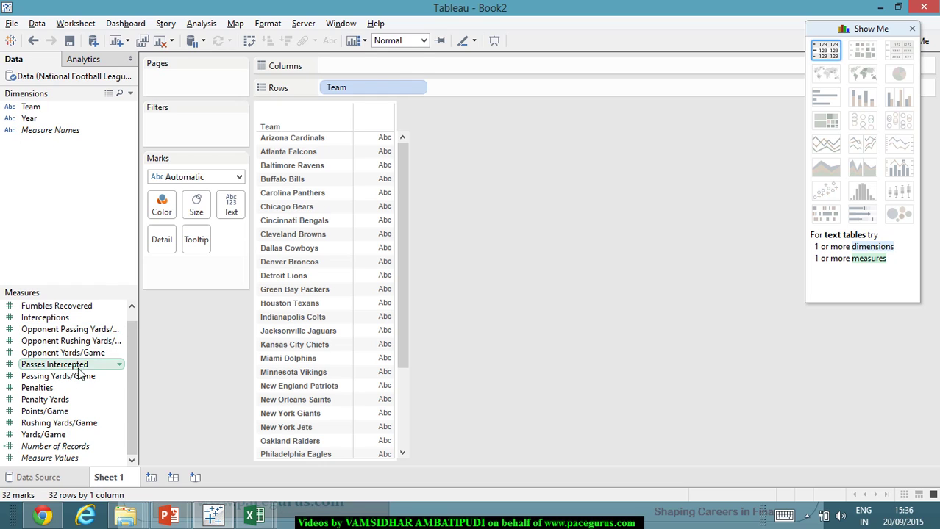
drag(71, 381, 379, 68)
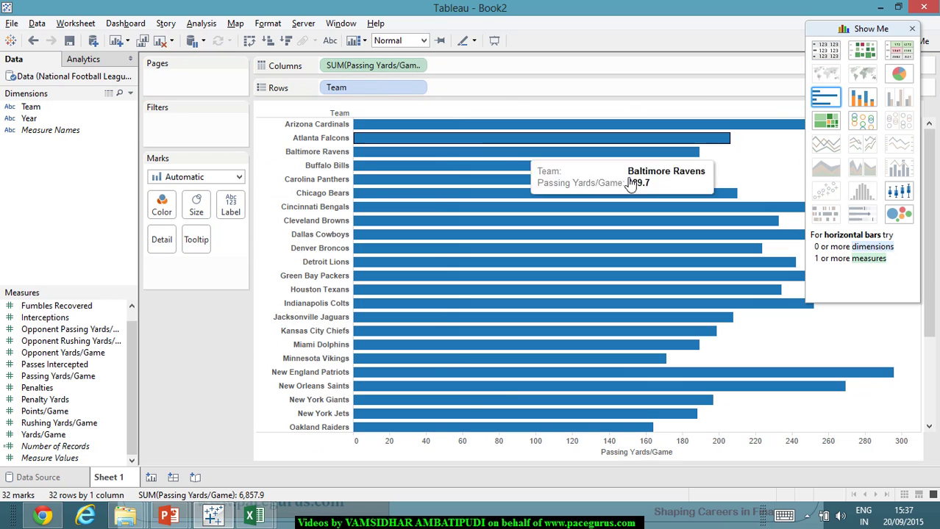
- Add Opponent Passing Yards/Game beside Passing Yards/Game and switch the view to a bullet graph
mouse_move(479, 153)
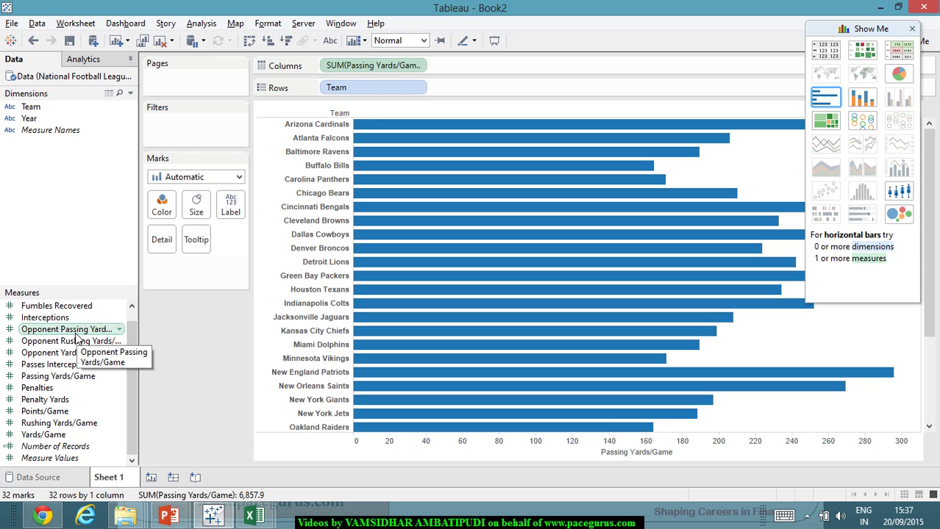
drag(76, 339, 501, 78)
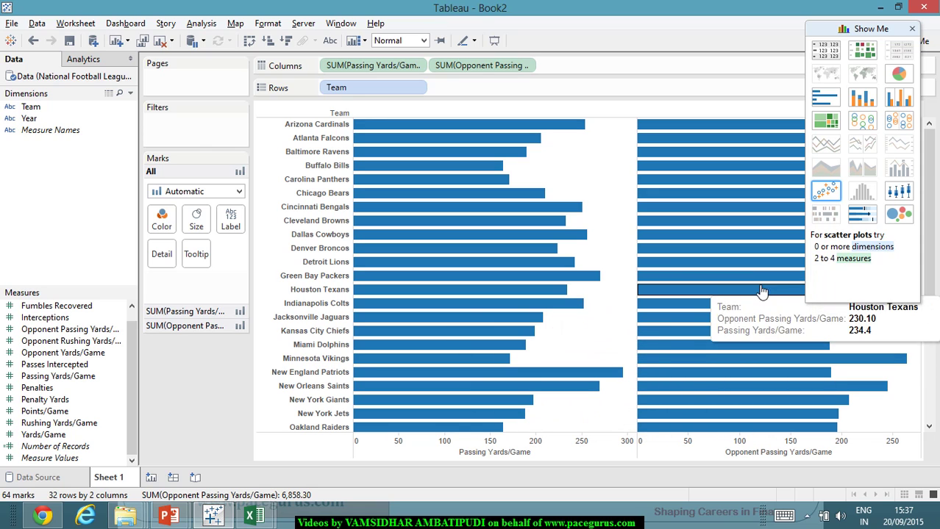
click(865, 215)
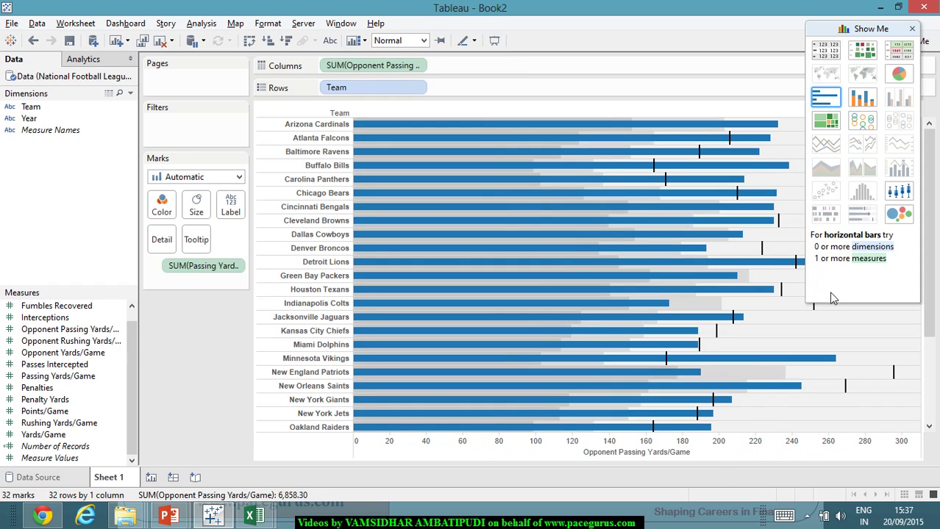
- Close the Show Me panel and begin narrowing the bullet chart pane
click(875, 35)
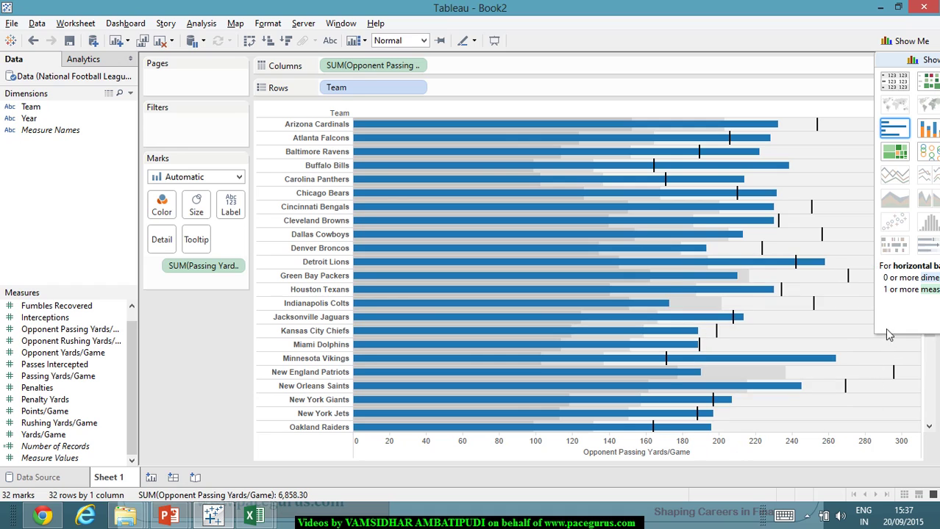
drag(901, 59, 636, 31)
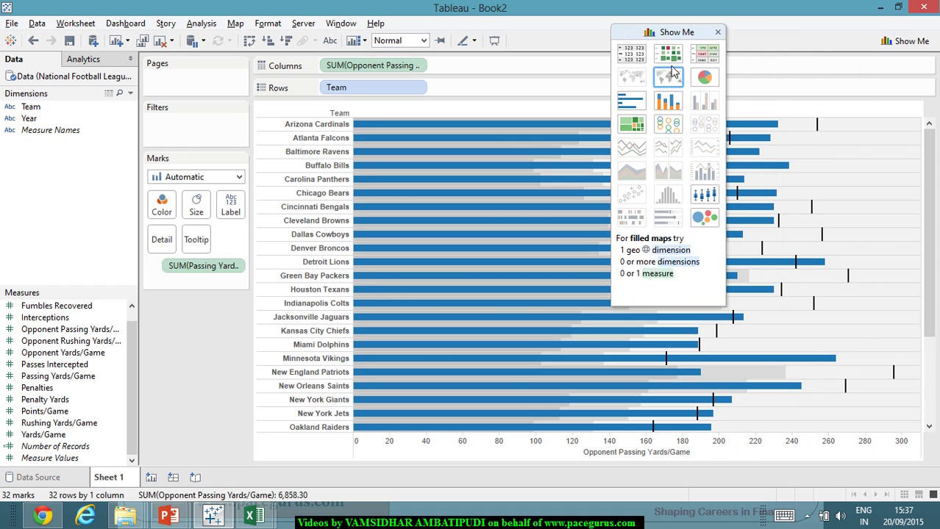
click(717, 33)
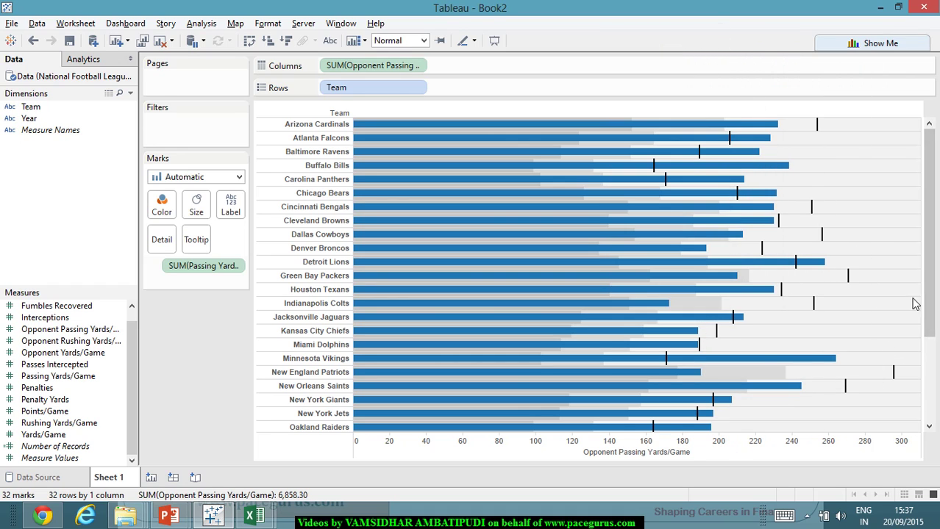
drag(740, 298, 792, 302)
- Check team bar values on the narrowed bullet chart with its 0–300 axis
mouse_move(574, 139)
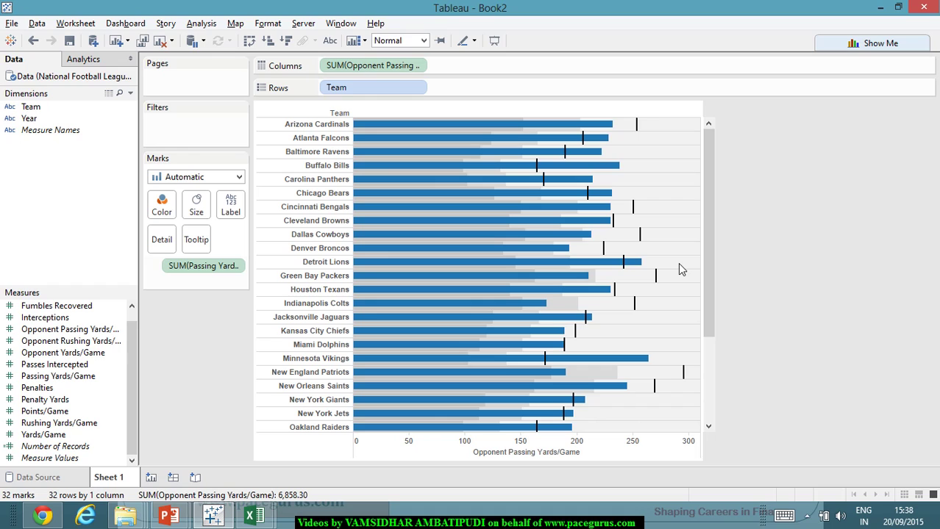
mouse_move(450, 314)
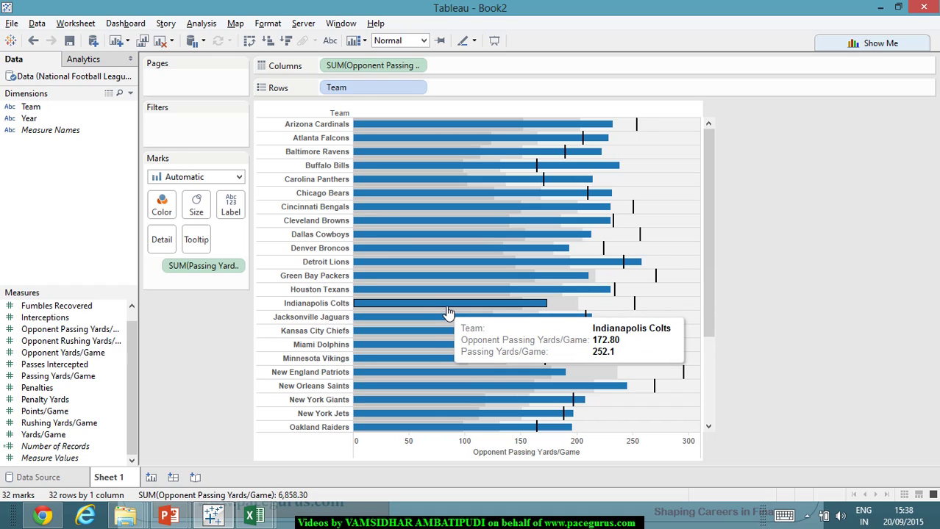
mouse_move(383, 322)
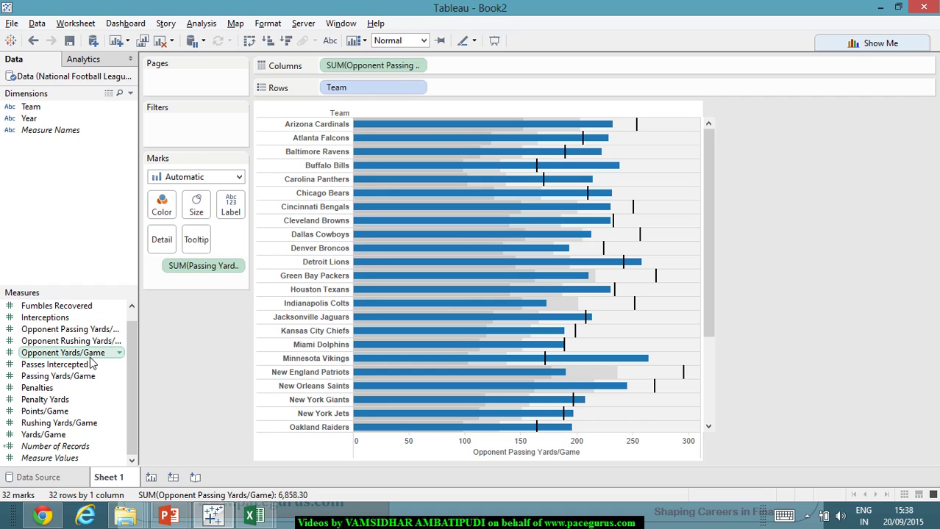
- Save the workbook as NFL_Packaged in Tableau Packaged Workbook (*.twbx) format
click(12, 25)
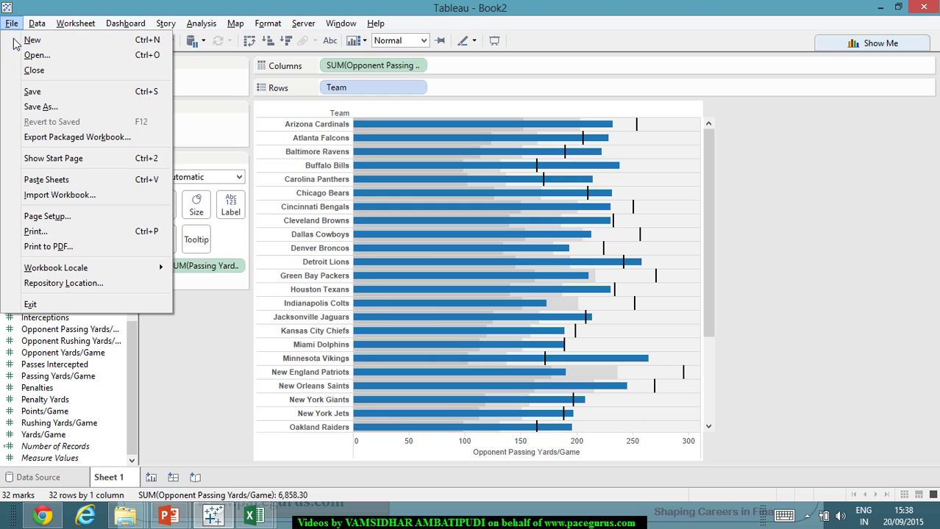
click(40, 107)
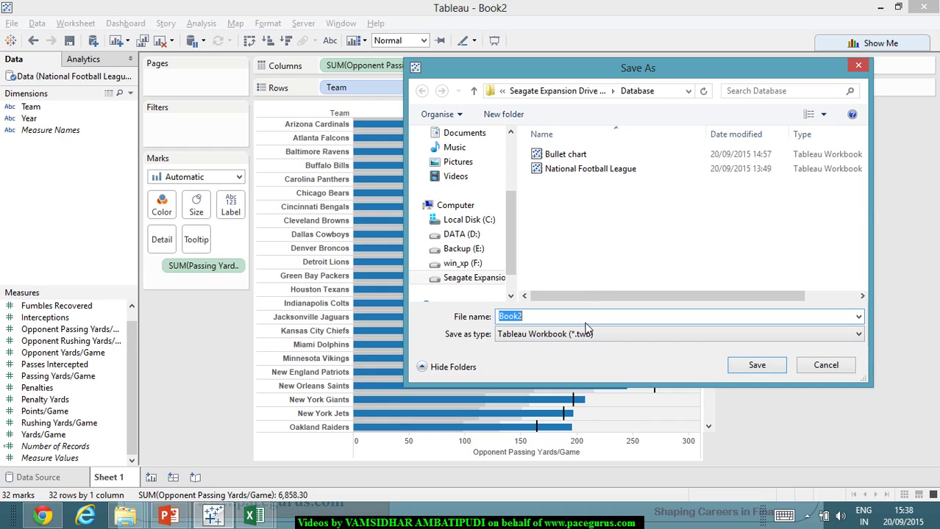
text(NFL_Packaged)
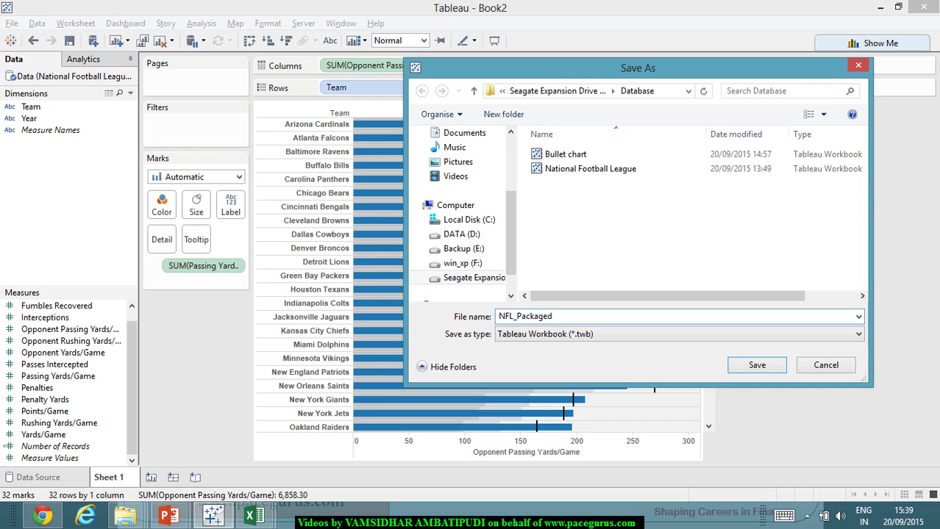
click(614, 336)
click(615, 358)
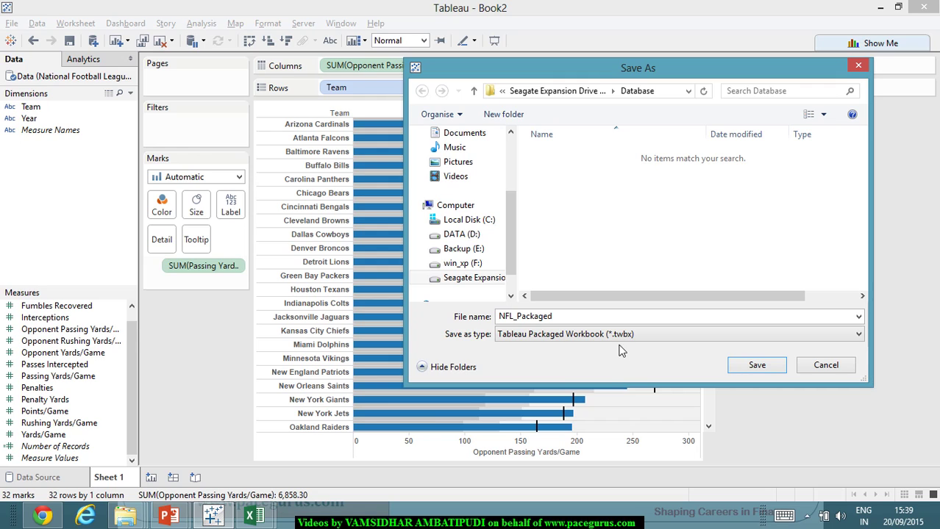
click(622, 335)
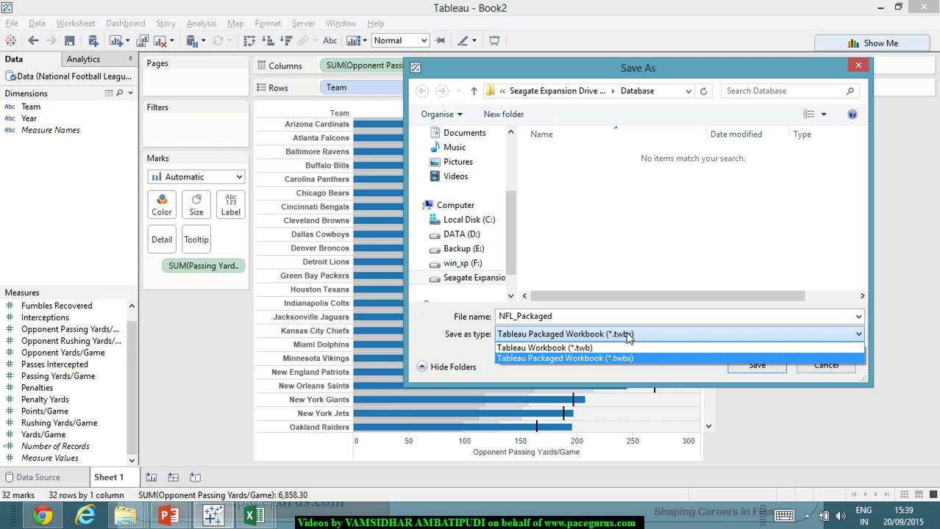
click(633, 337)
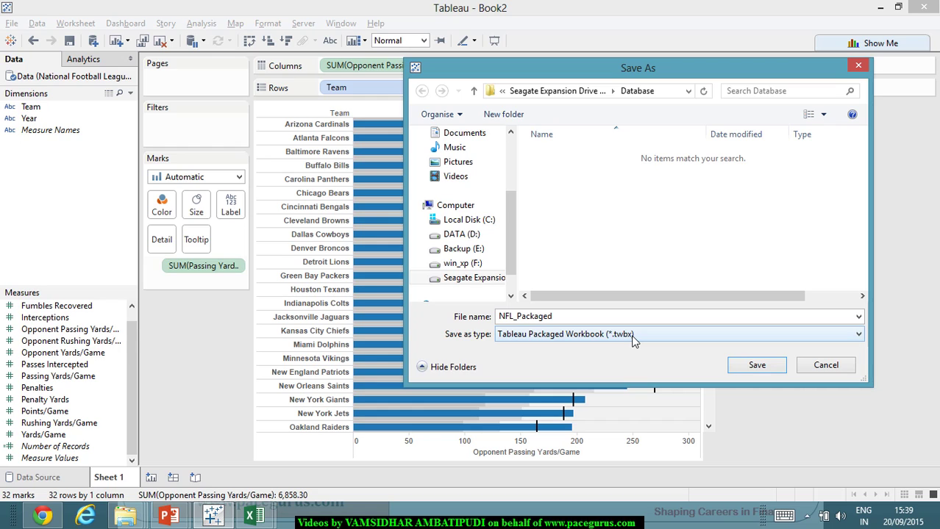
click(757, 365)
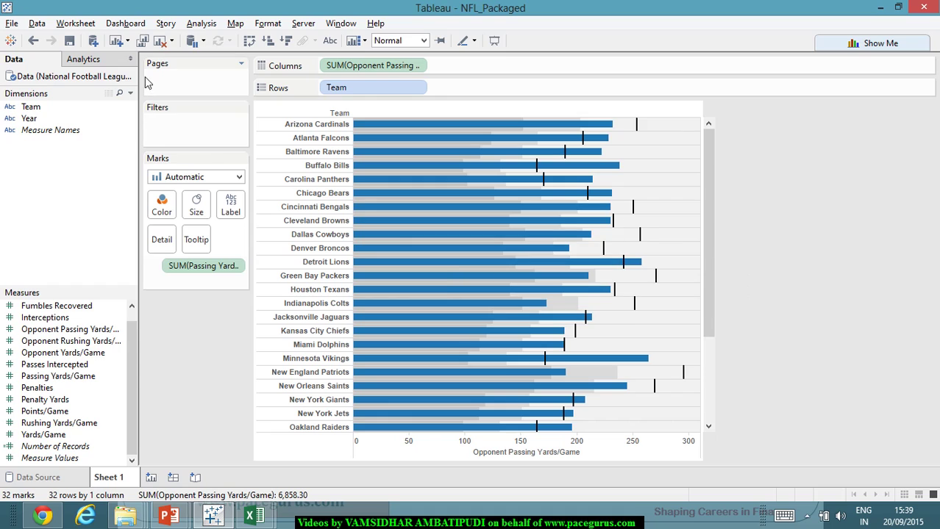
- Start saving to Tableau Public and submit the account e-mail and password
click(302, 25)
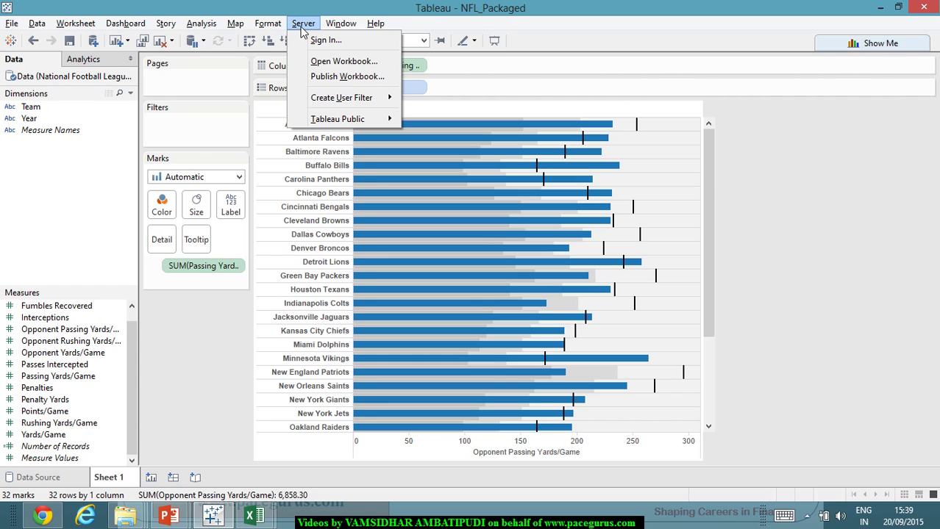
mouse_move(339, 122)
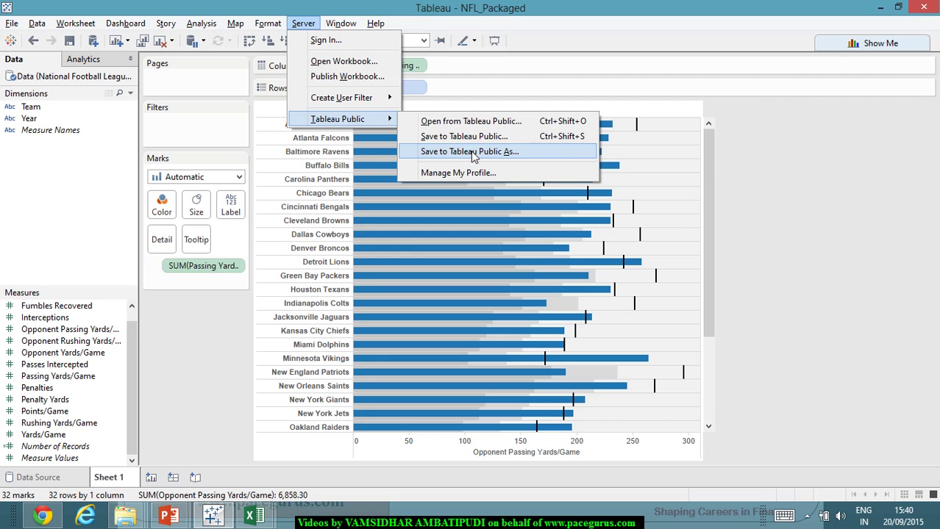
click(472, 153)
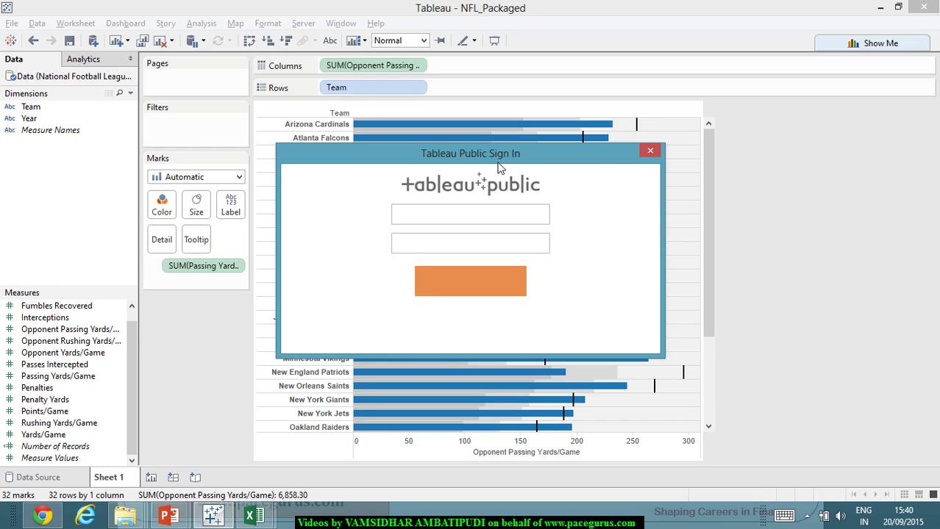
click(505, 221)
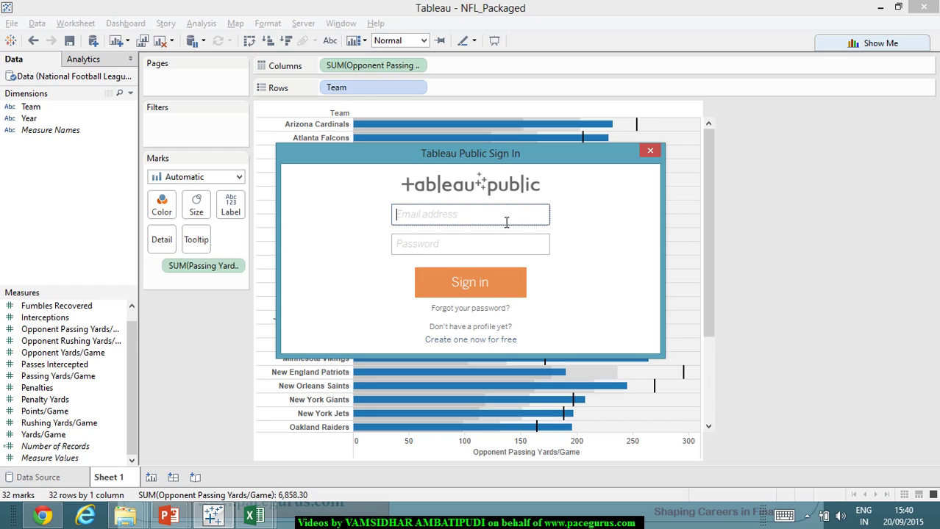
key(Tab)
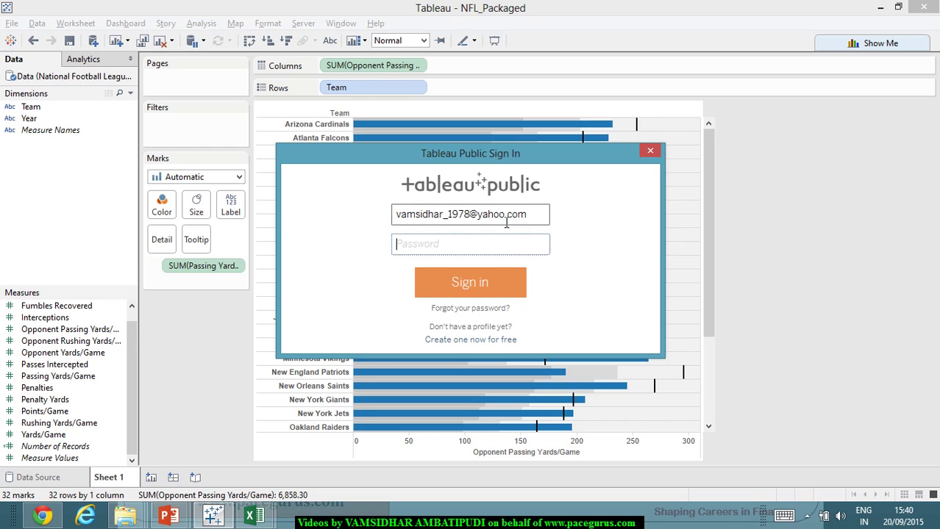
text(•••••••••)
click(479, 283)
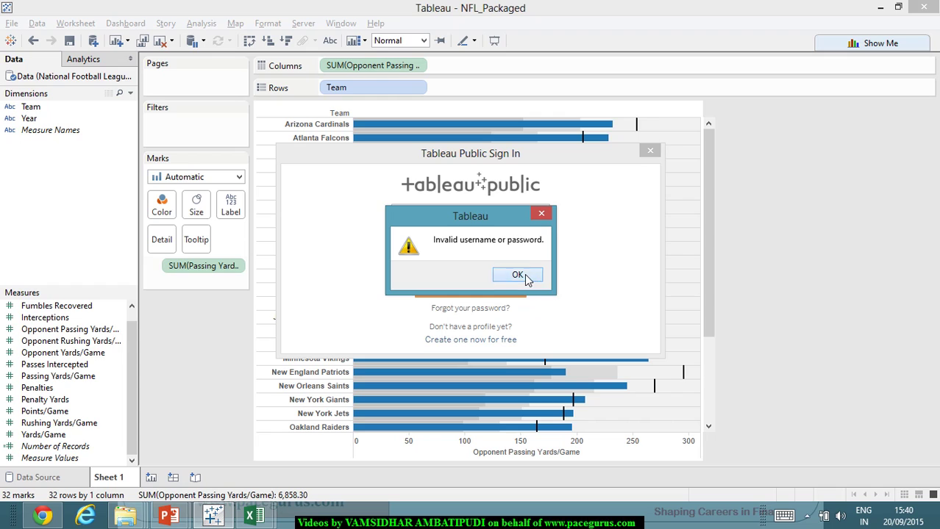
- Dismiss the invalid sign-in errors and re-enter the account password and e-mail
click(525, 274)
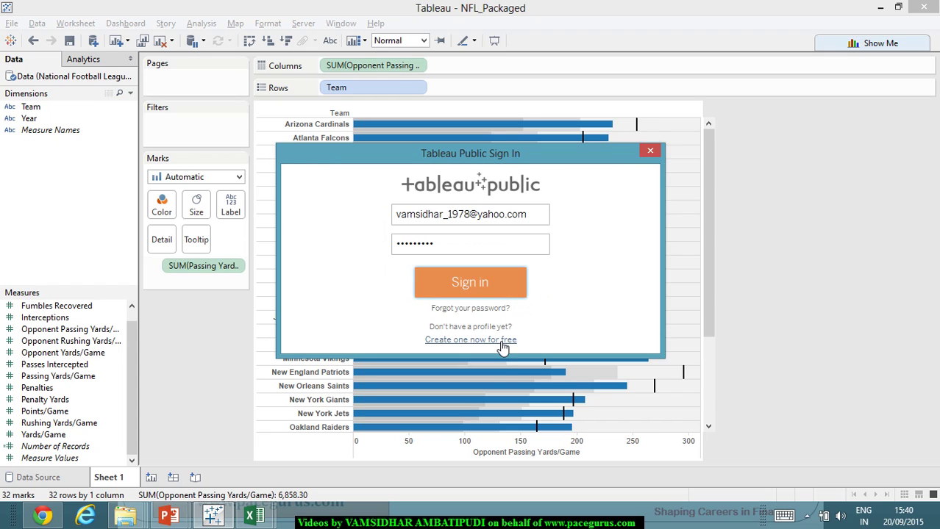
double_click(471, 244)
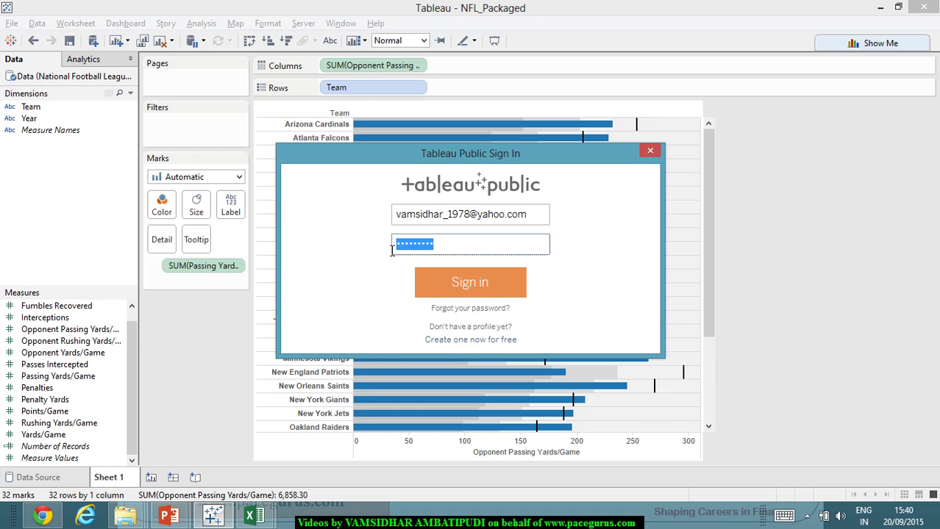
text(••••••)
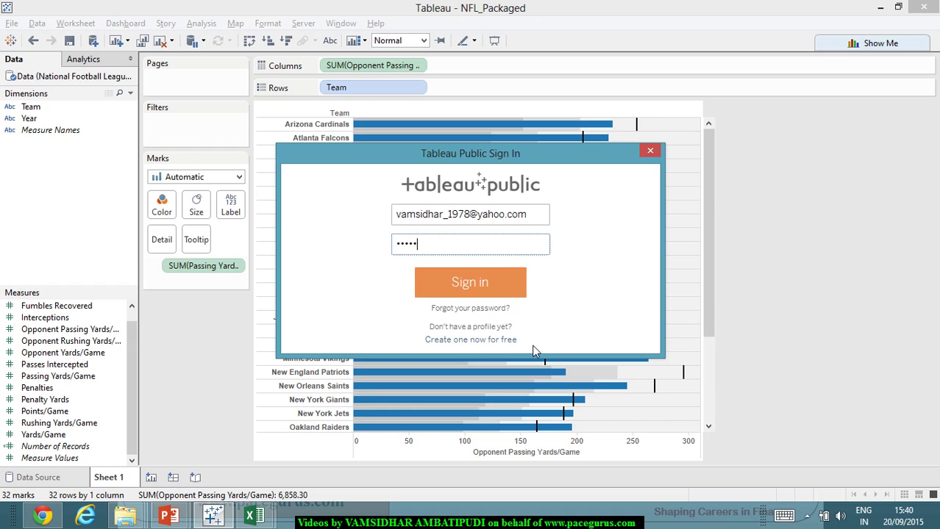
text(•••)
click(468, 282)
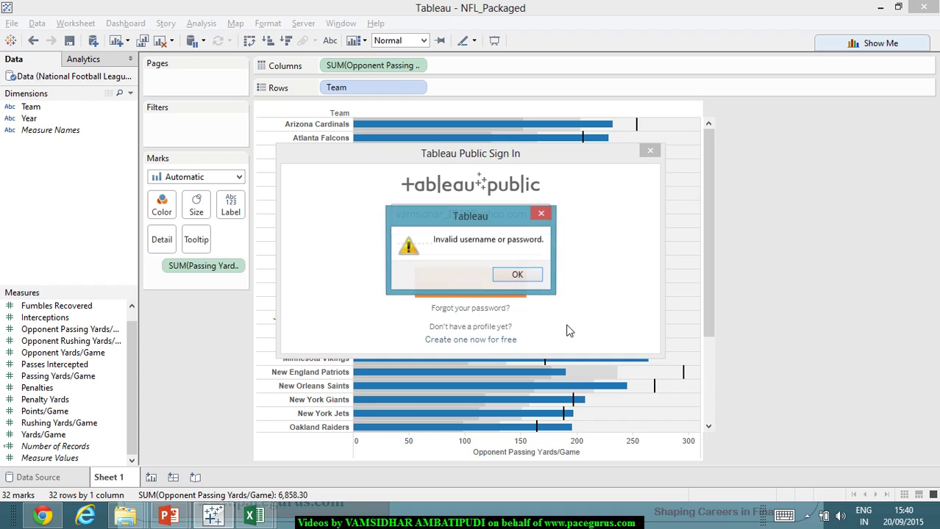
key(Return)
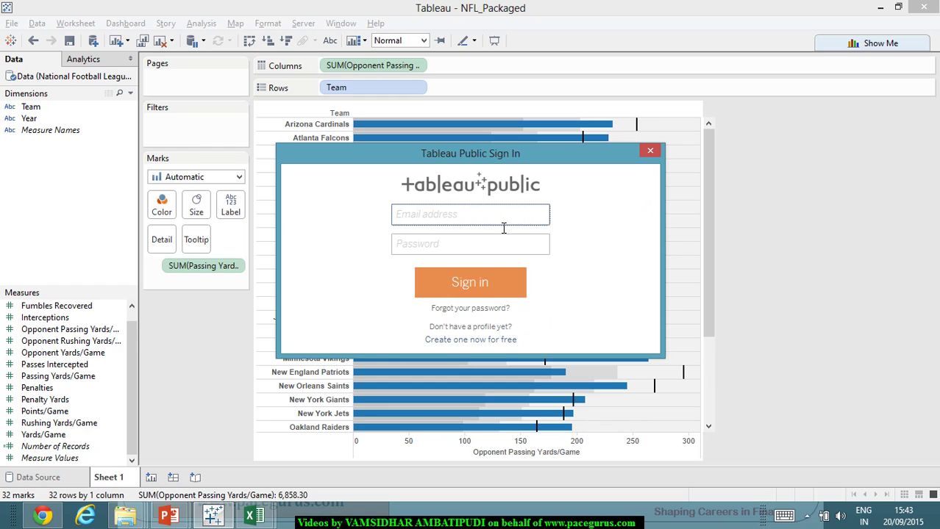
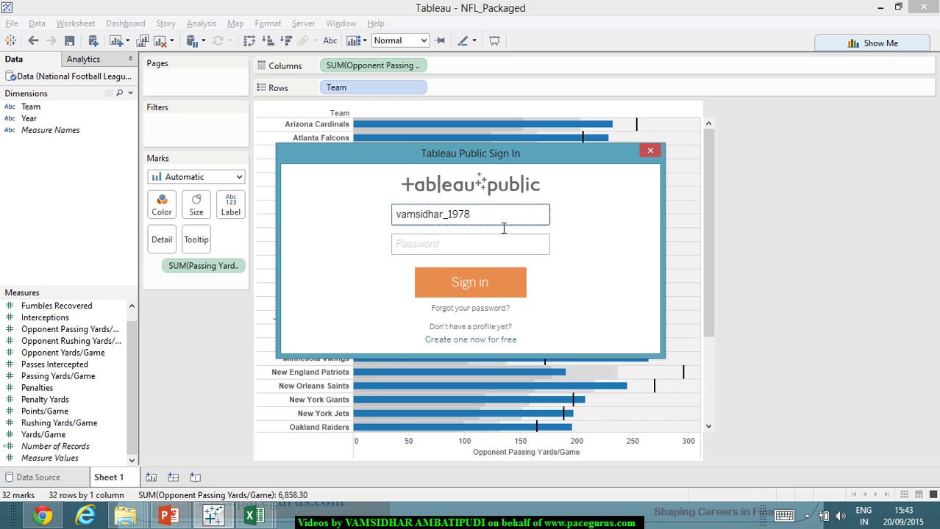
key(Tab)
text(•••••••••)
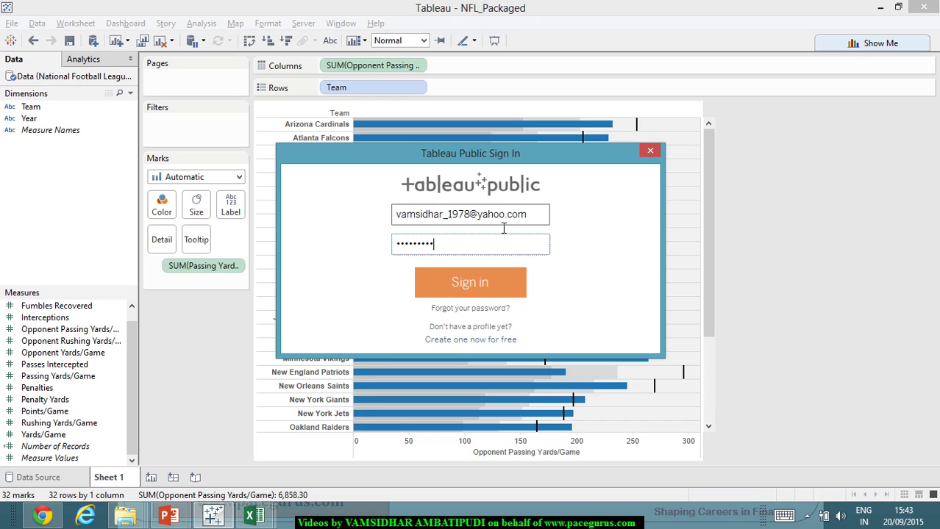
- Sign in and save the workbook to Tableau Public under the name NFL_Packaged
click(515, 284)
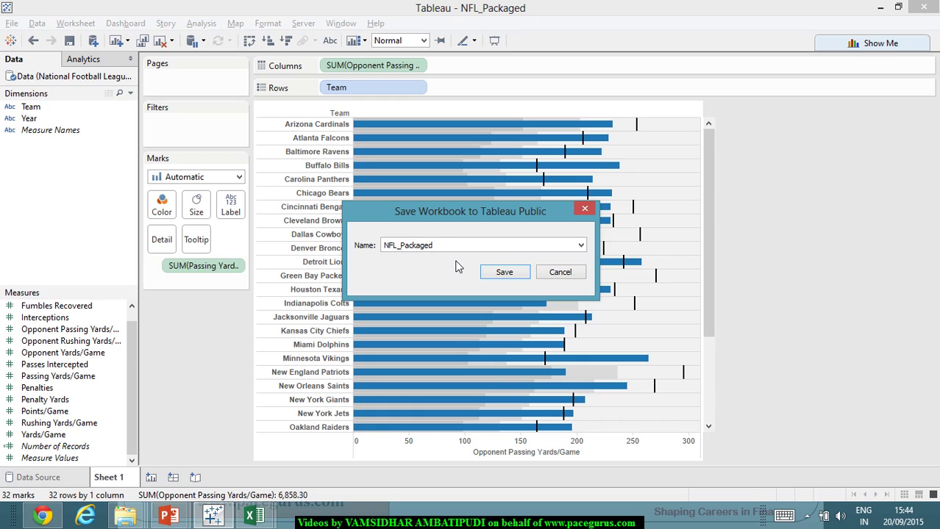
click(505, 272)
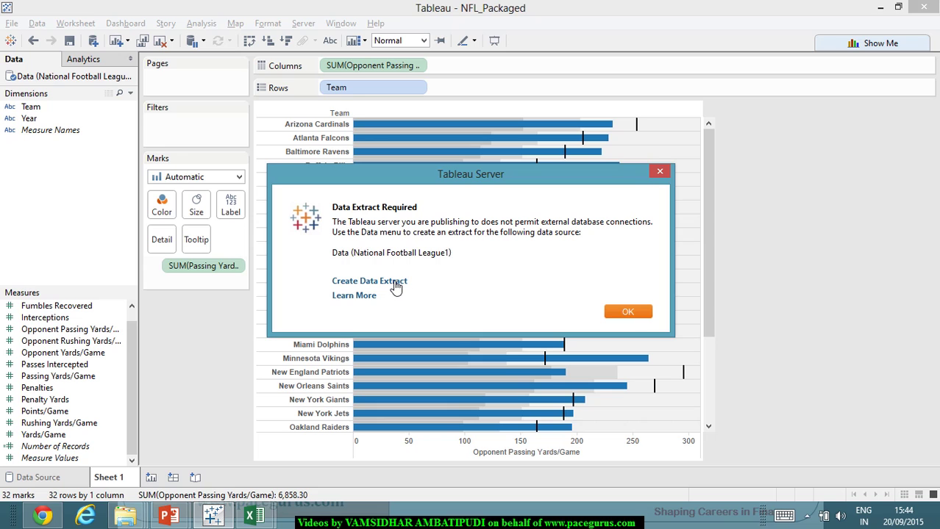
- Create an all-rows data extract for the National Football League data source
click(397, 283)
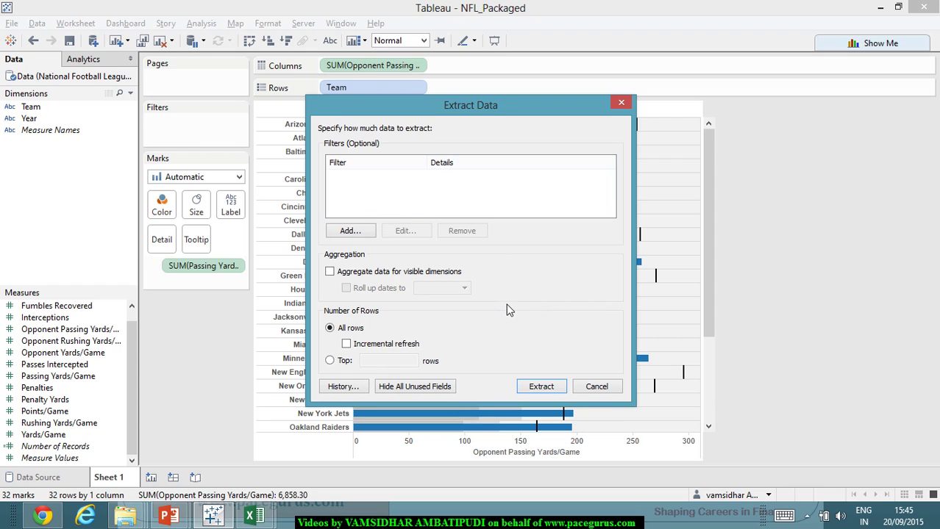
click(541, 390)
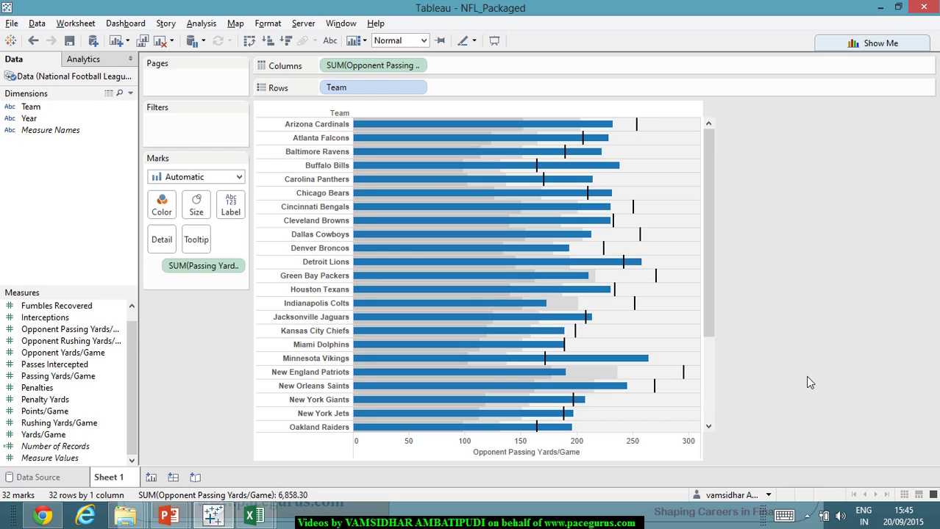
mouse_move(624, 270)
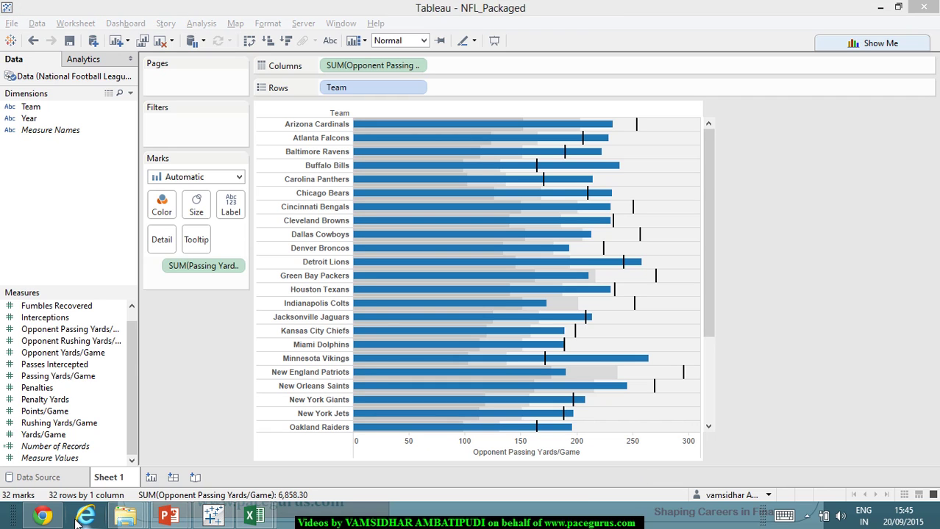
click(53, 519)
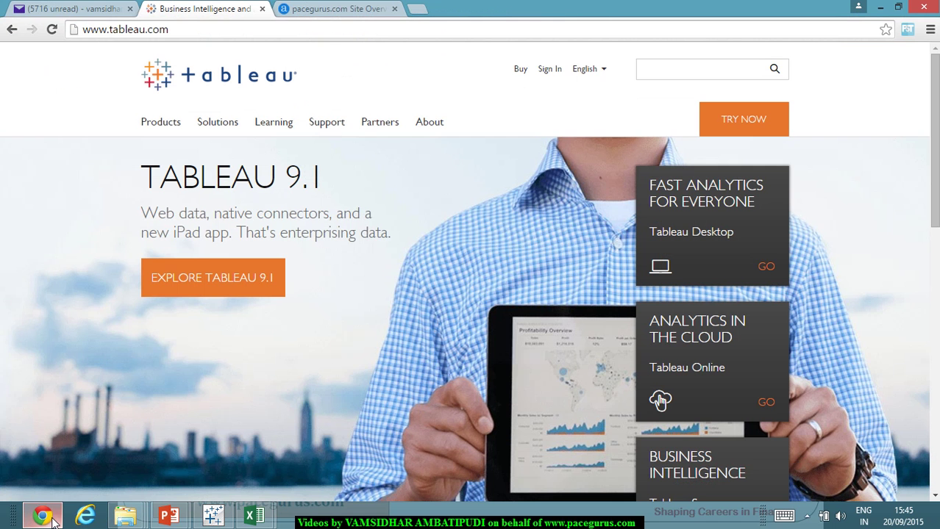
click(53, 519)
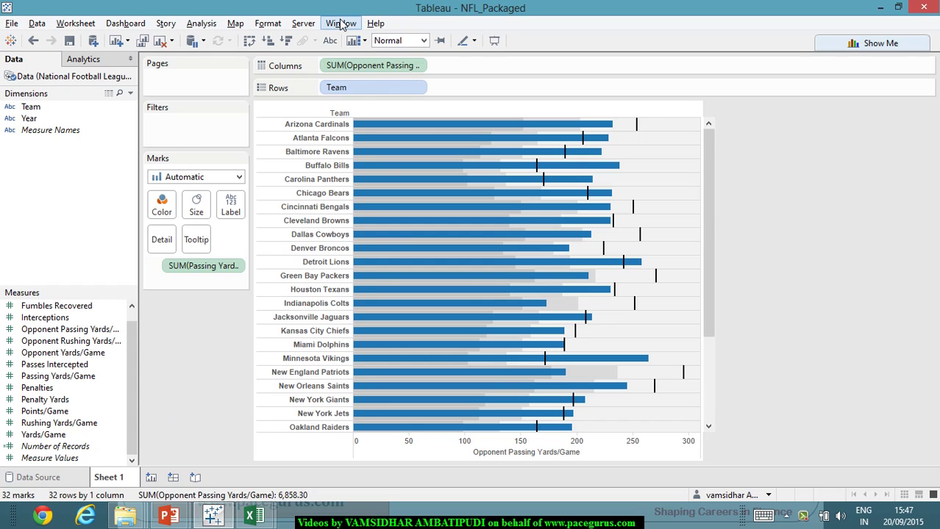
- Save the workbook to Tableau Public As, keeping the name NFL_Packaged
click(304, 24)
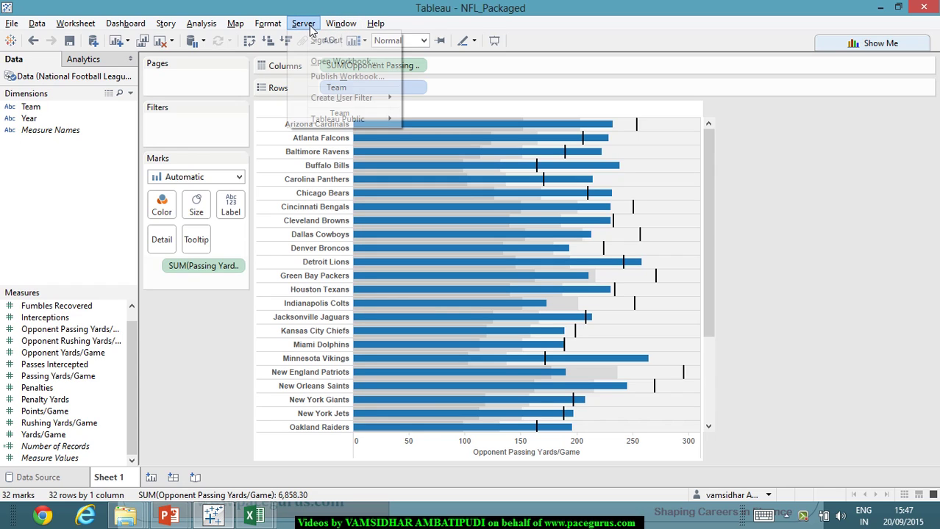
mouse_move(371, 121)
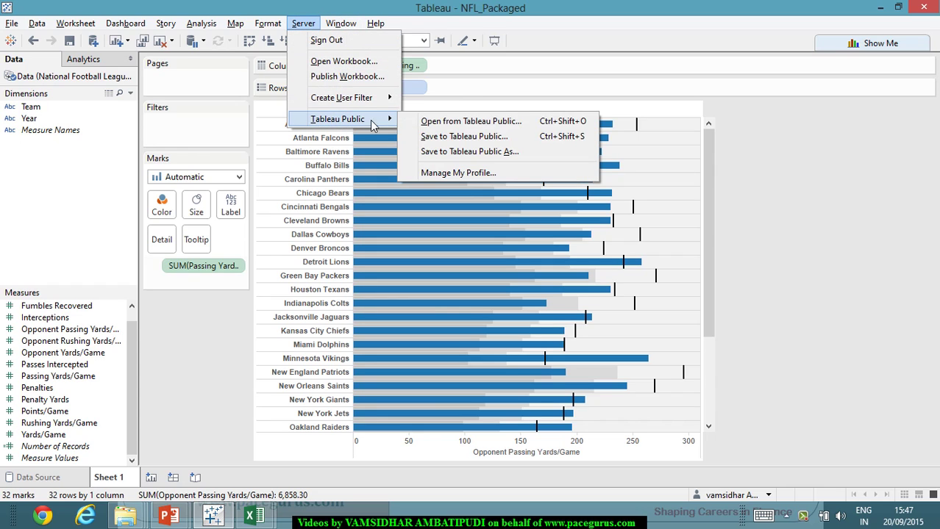
click(464, 152)
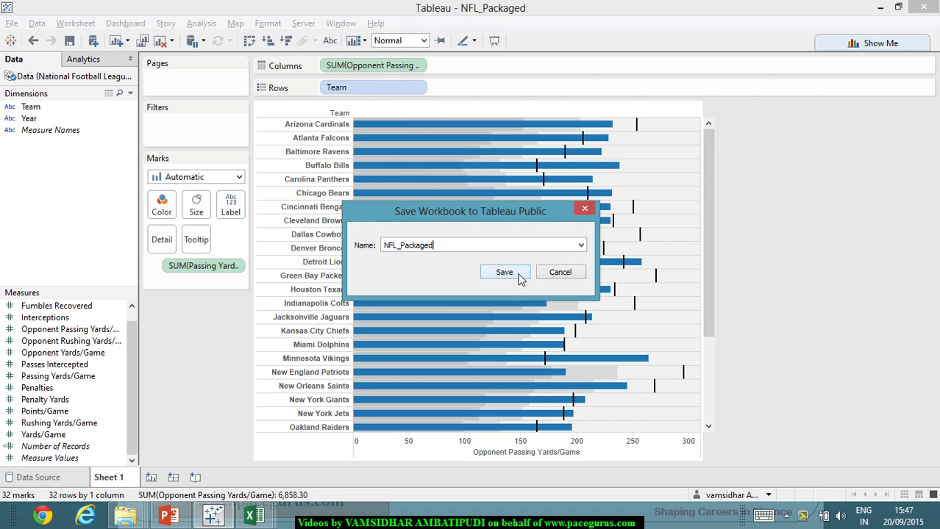
click(580, 246)
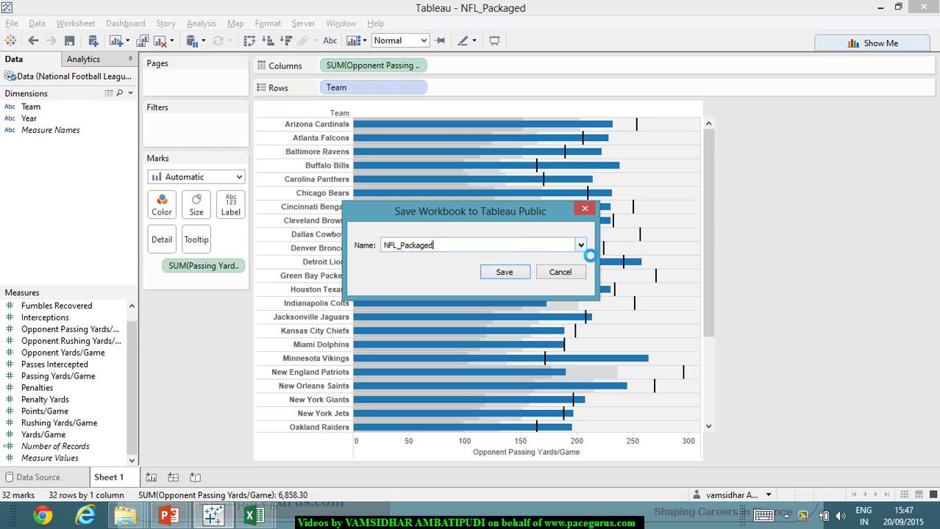
click(506, 275)
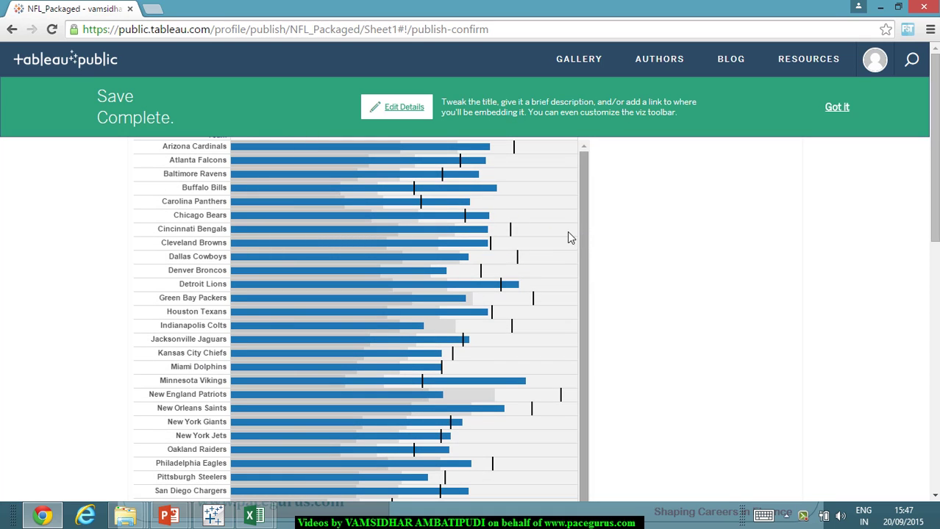
- Review the published chart online, select its URL, and check Chicago Bears' 210.1 passing yards
scroll(498, 246, down, 5)
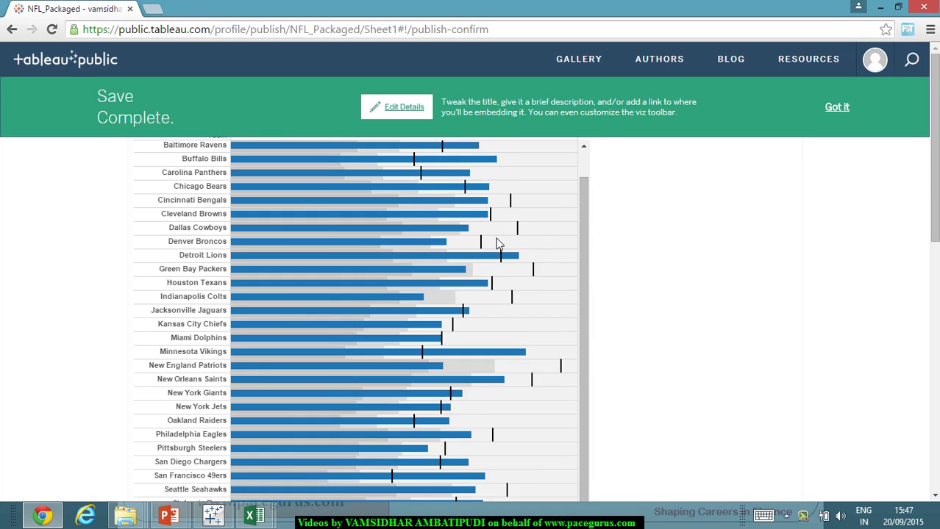
scroll(500, 256, up, 5)
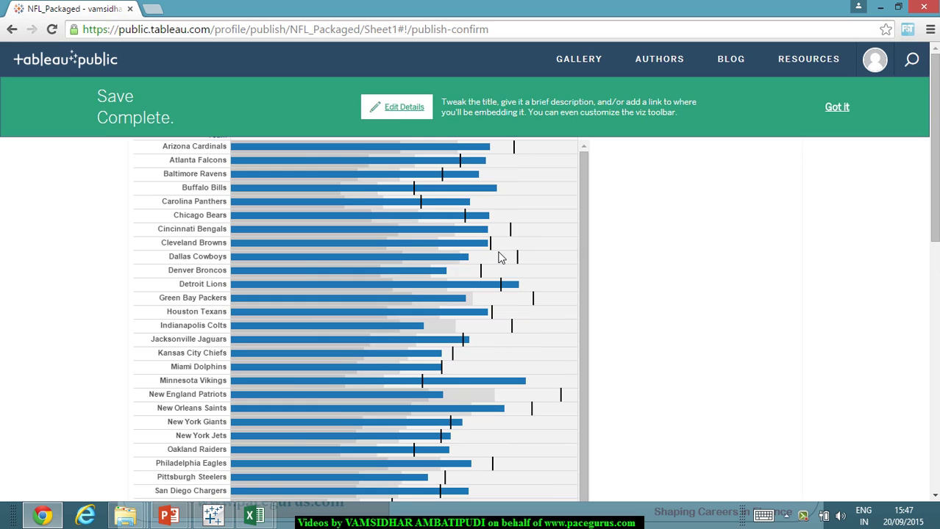
click(356, 29)
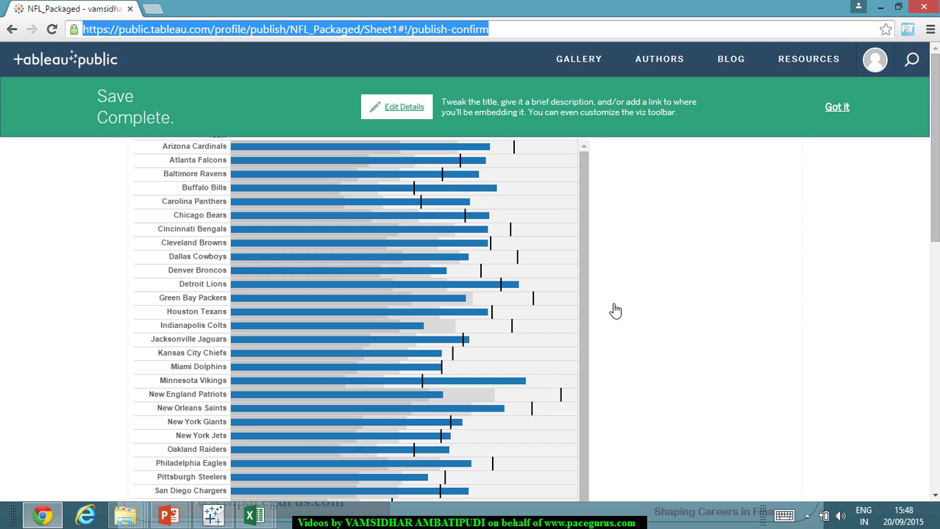
mouse_move(536, 309)
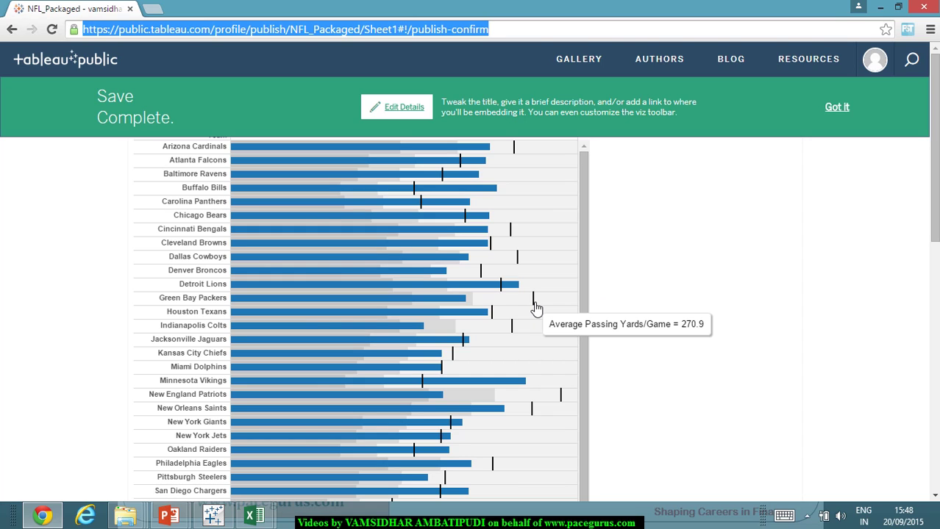
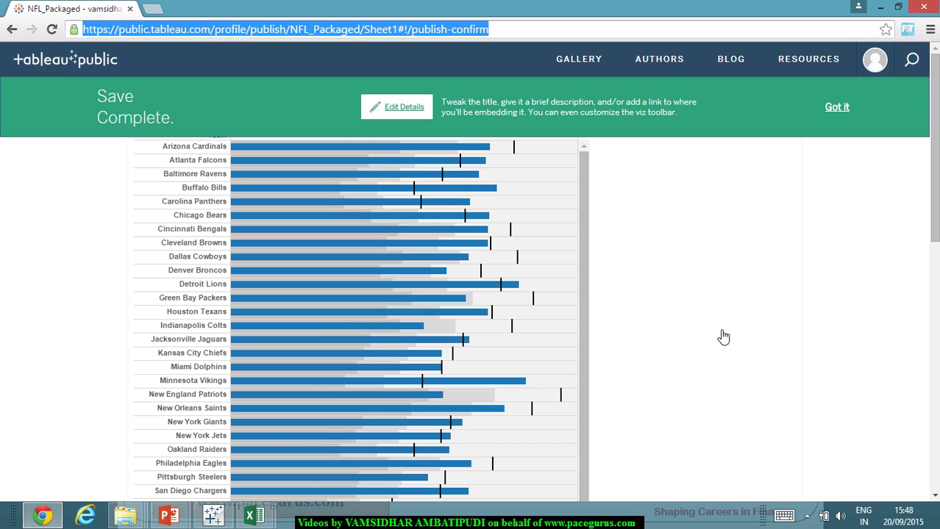
- Edit the published viz details, keep 'NFL_Packaged' as title and description, and save
click(420, 116)
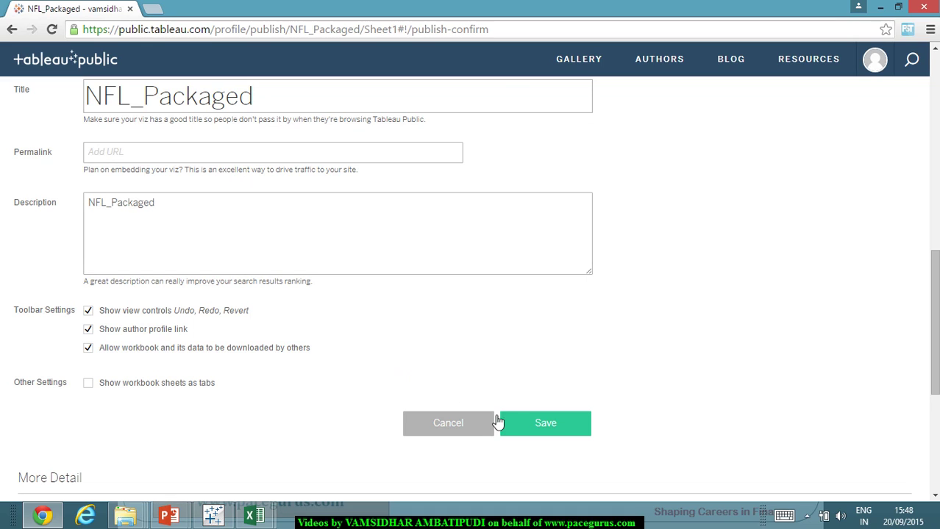
click(550, 425)
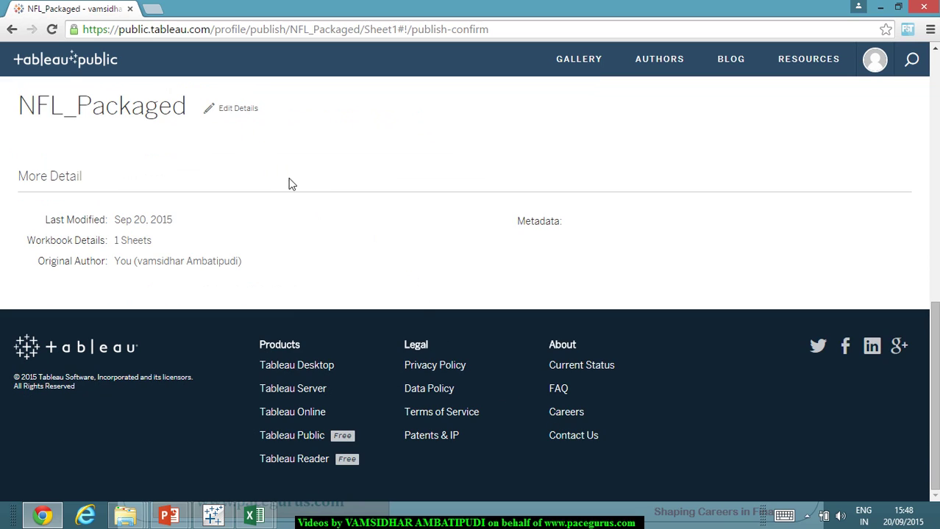
scroll(456, 192, up, 9)
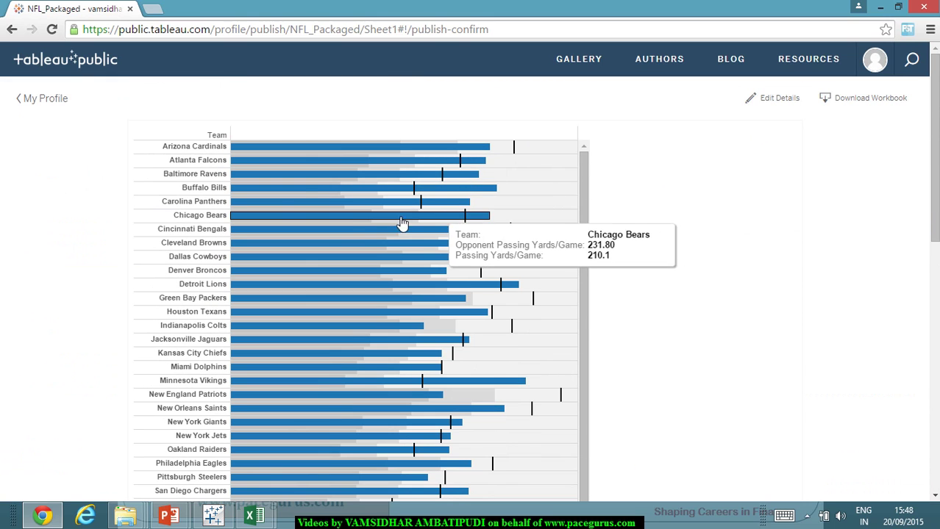
click(308, 177)
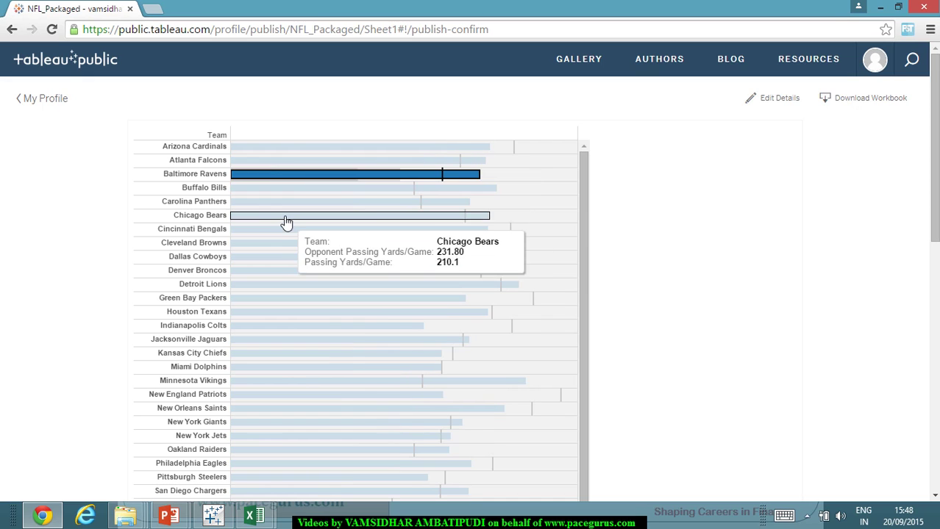
click(287, 215)
click(169, 207)
click(688, 279)
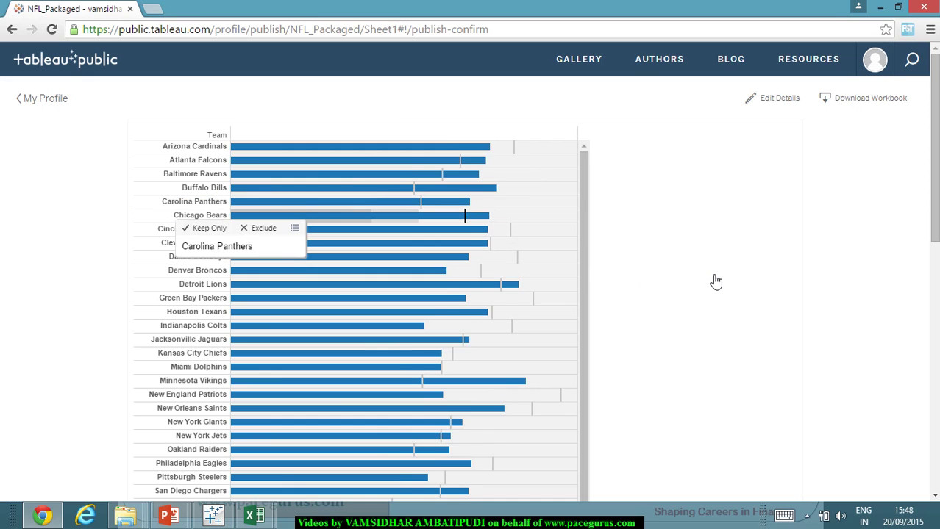
scroll(386, 311, down, 3)
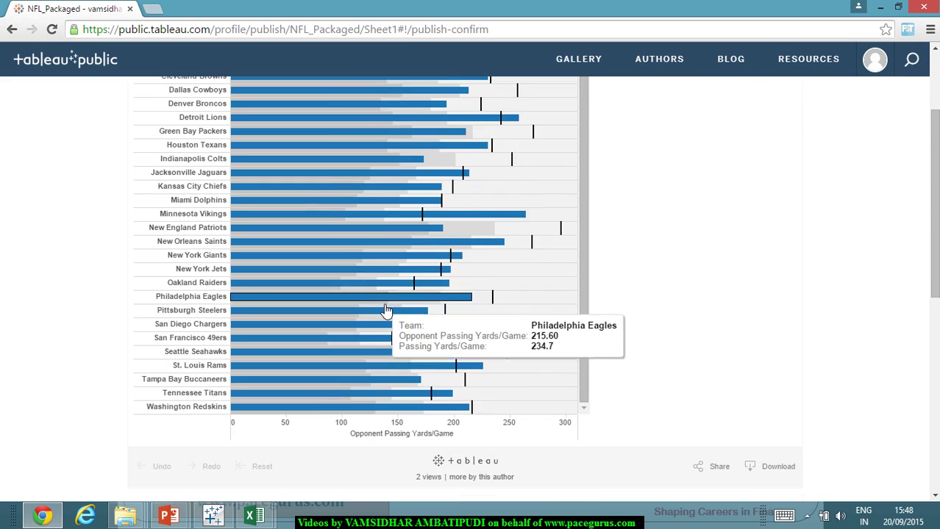
scroll(386, 310, up, 3)
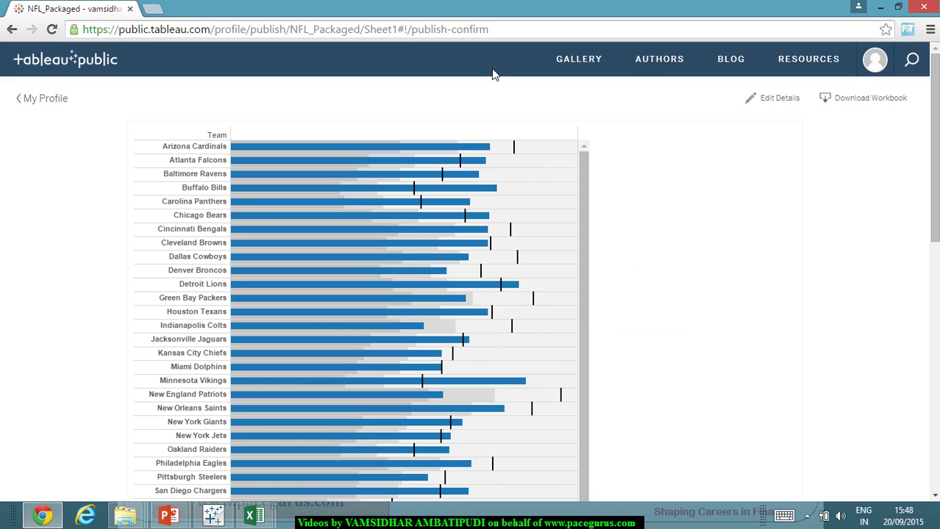
- Select the published chart's web address, scroll the page, then switch to the whiteboard login slide
click(482, 30)
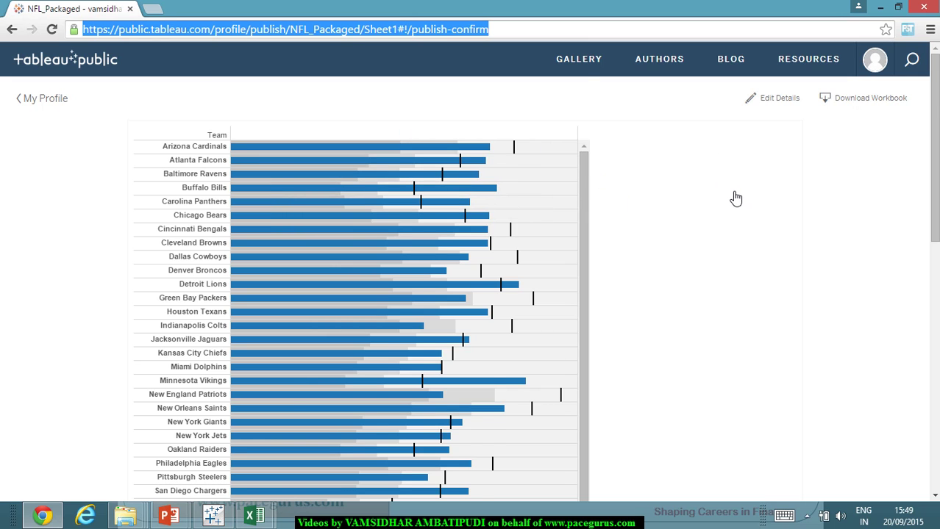
scroll(730, 203, down, 3)
scroll(733, 209, up, 3)
scroll(800, 200, down, 5)
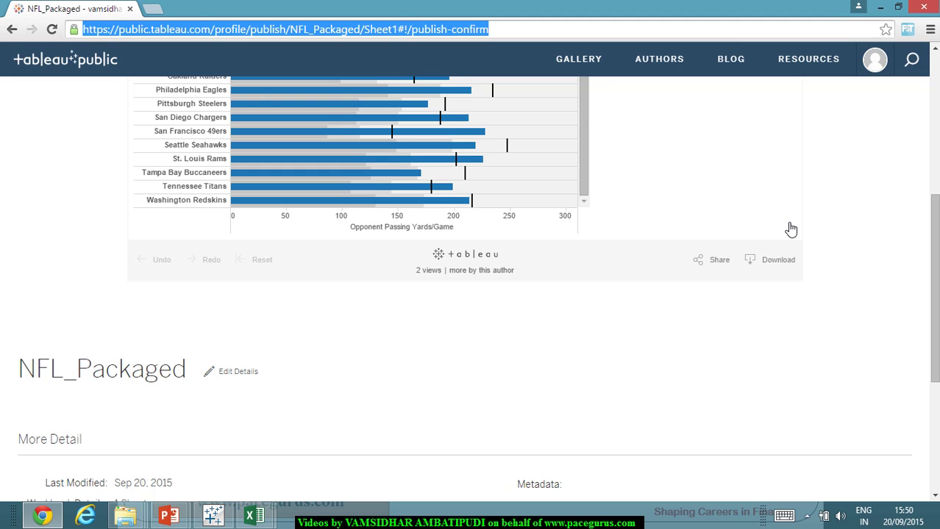
scroll(787, 247, down, 4)
scroll(782, 264, up, 9)
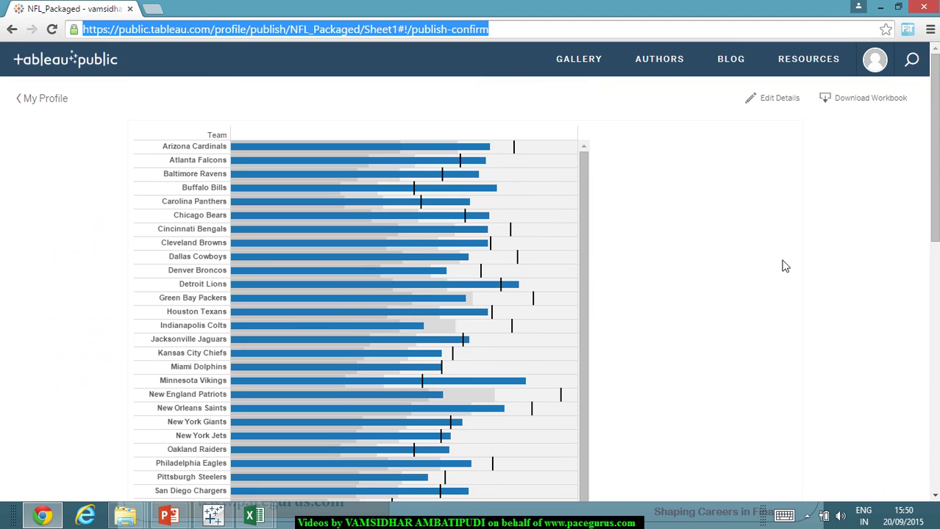
key(alt+Tab)
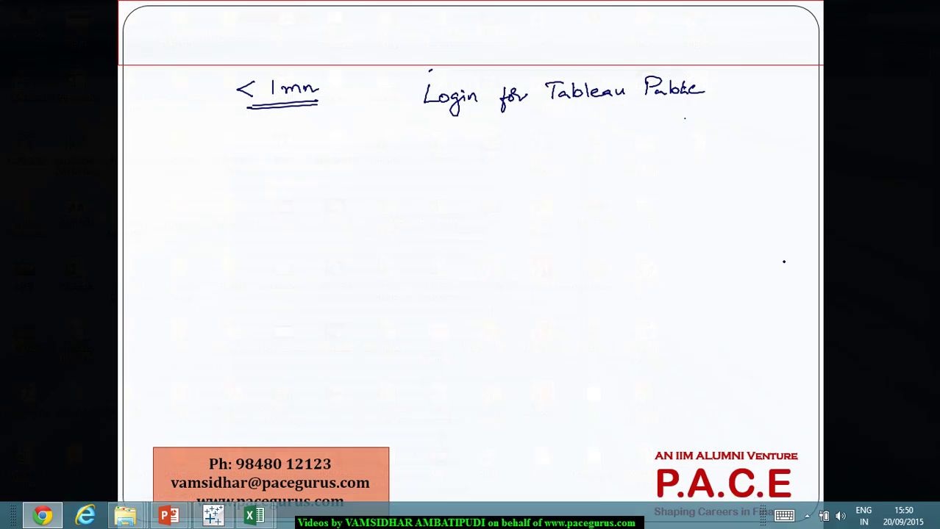